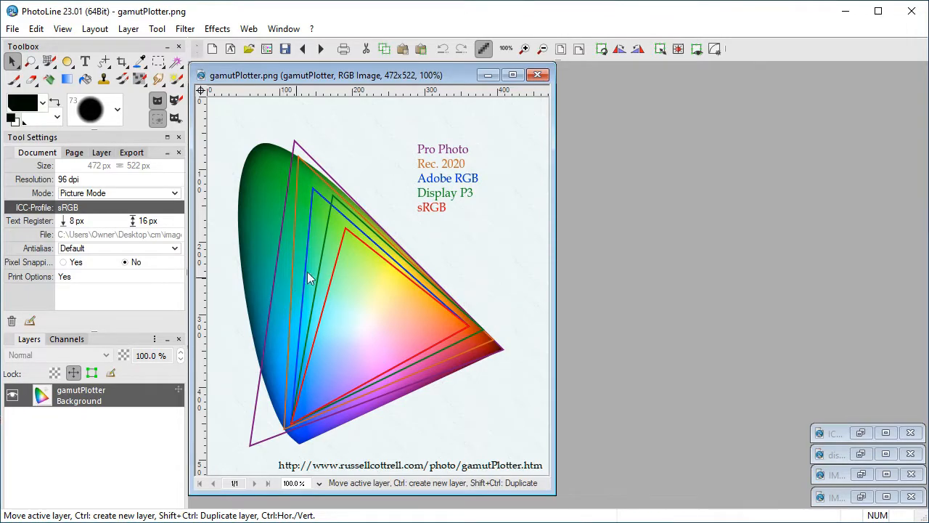
Step: View the ICCProfileCreator and displayHardware images one after the other, minimizing the gamut plot and each viewed image
left_click(487, 76)
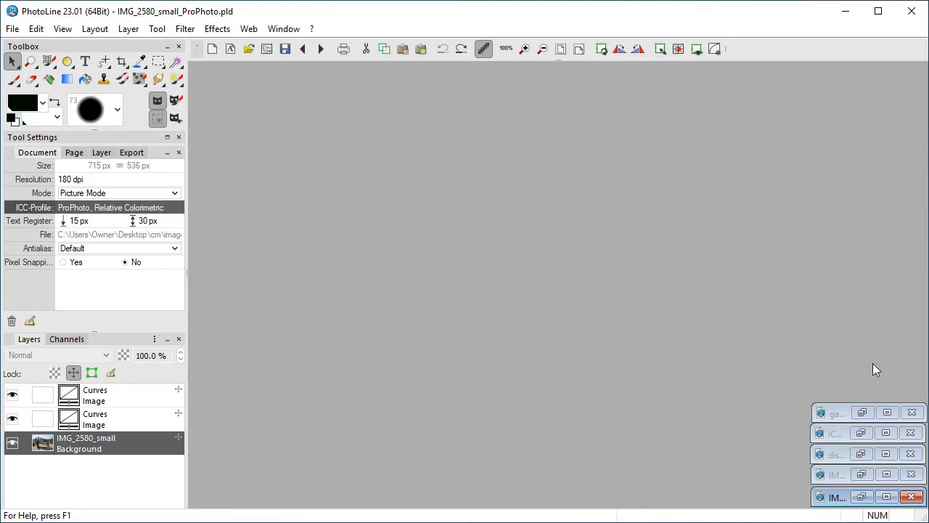
left_click(859, 433)
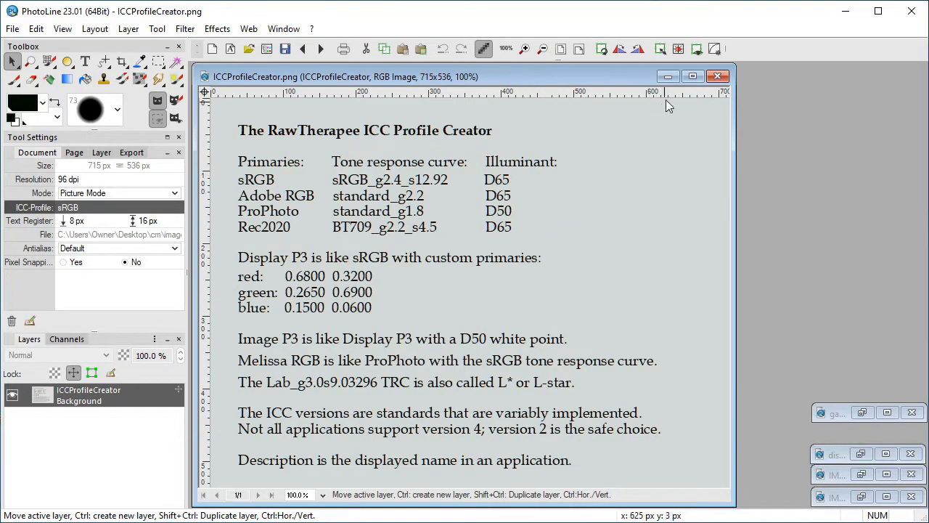
left_click(669, 77)
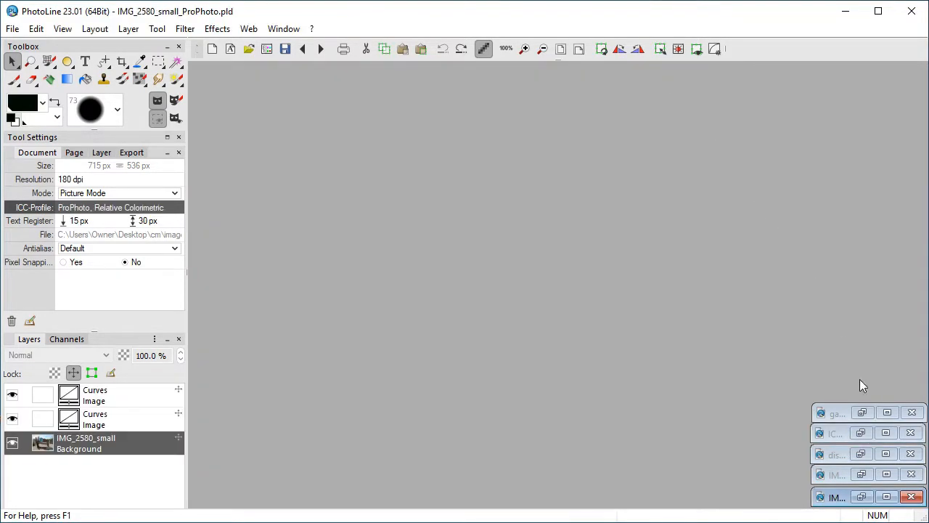
left_click(861, 454)
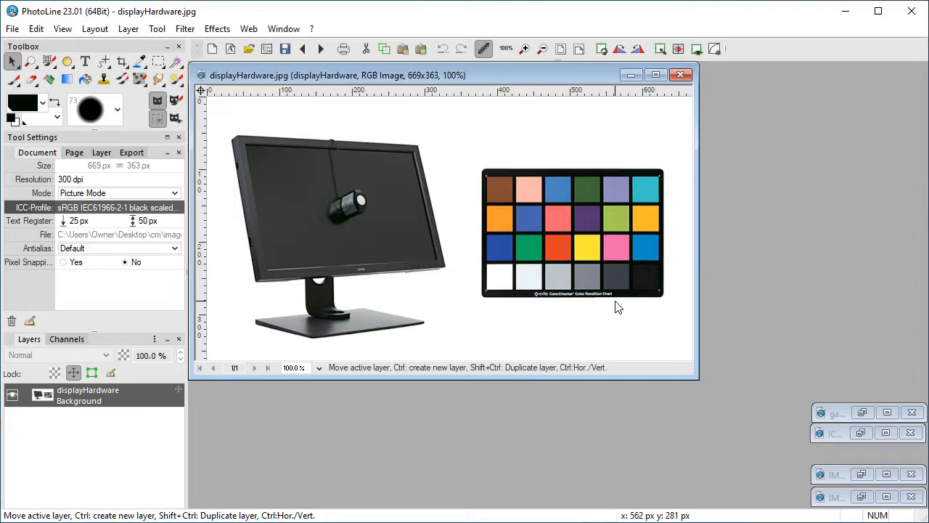
left_click(631, 75)
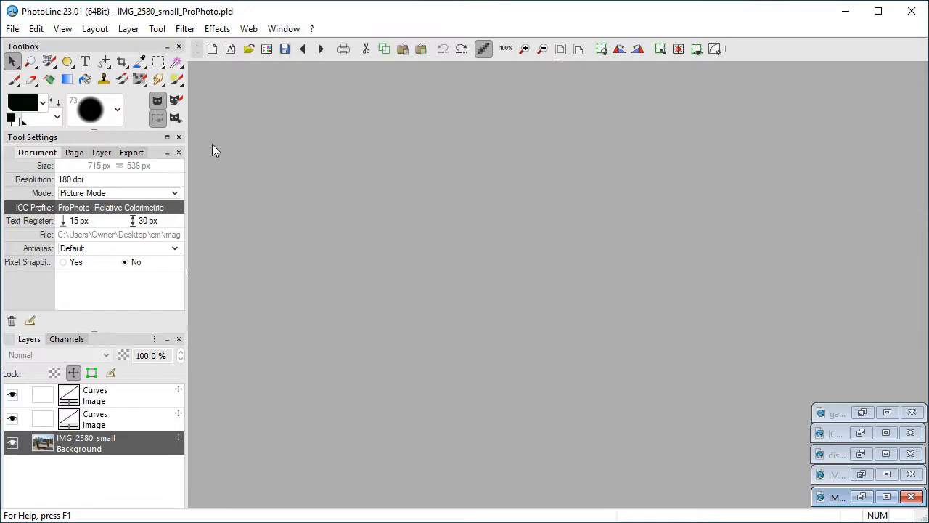
Step: Review the device and standard color management options and leave them without saving changes
left_click(36, 29)
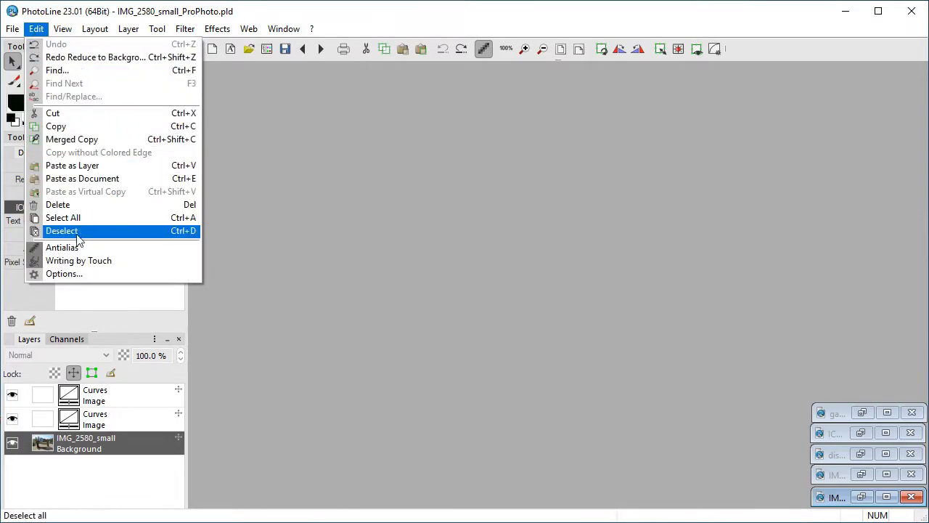
left_click(76, 273)
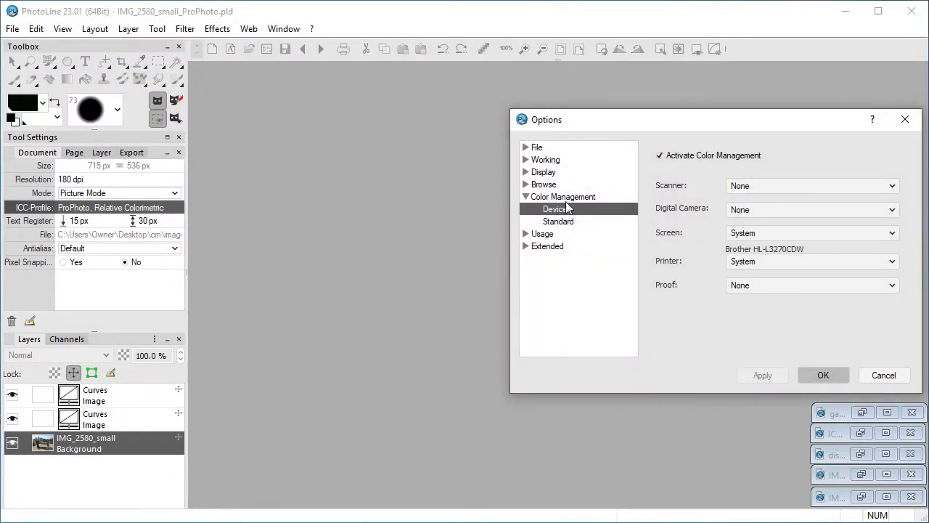
left_click(574, 222)
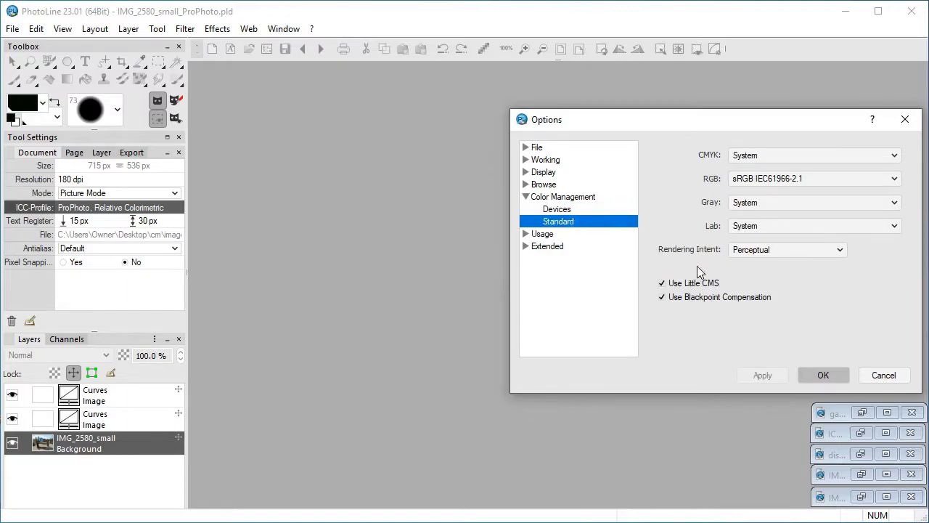
left_click(869, 376)
Step: Locate the color profile commands and view the ProPhoto document's Set Color Profile settings, closing them without changes
left_click(152, 29)
mouse_move(218, 44)
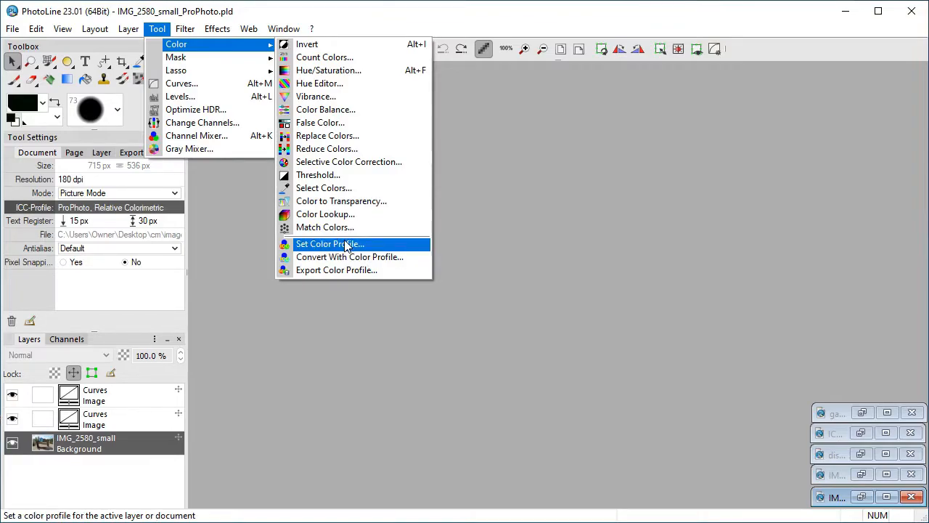
left_click(471, 247)
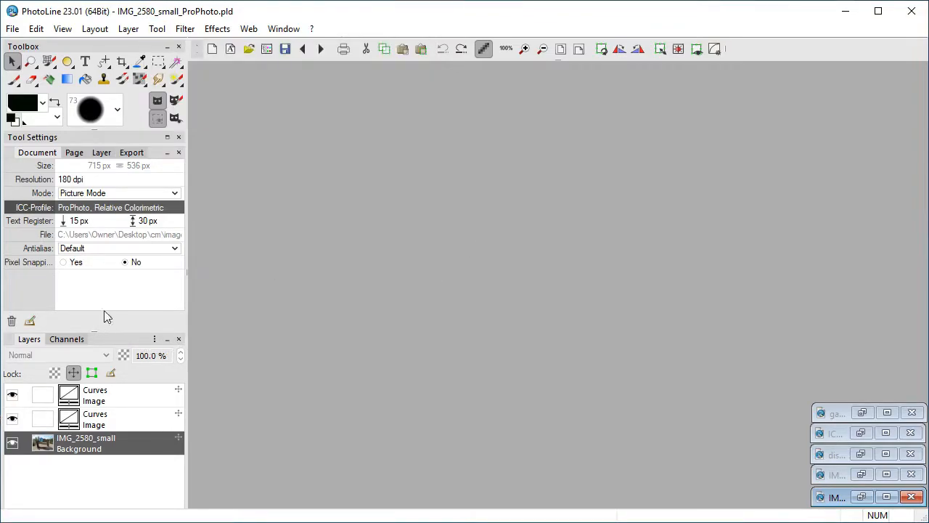
left_click(31, 213)
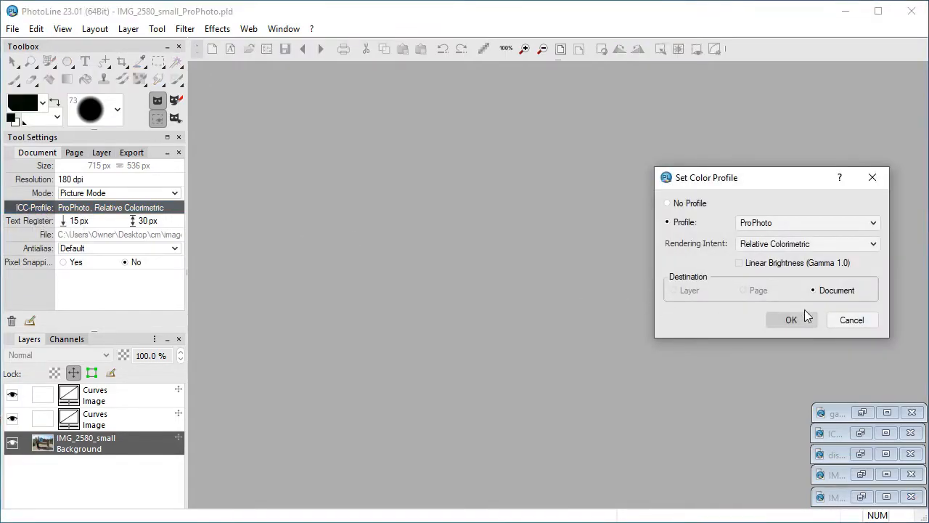
left_click(849, 317)
Step: Review the color profile setting for creating a new image, and cancel without creating one
left_click(13, 29)
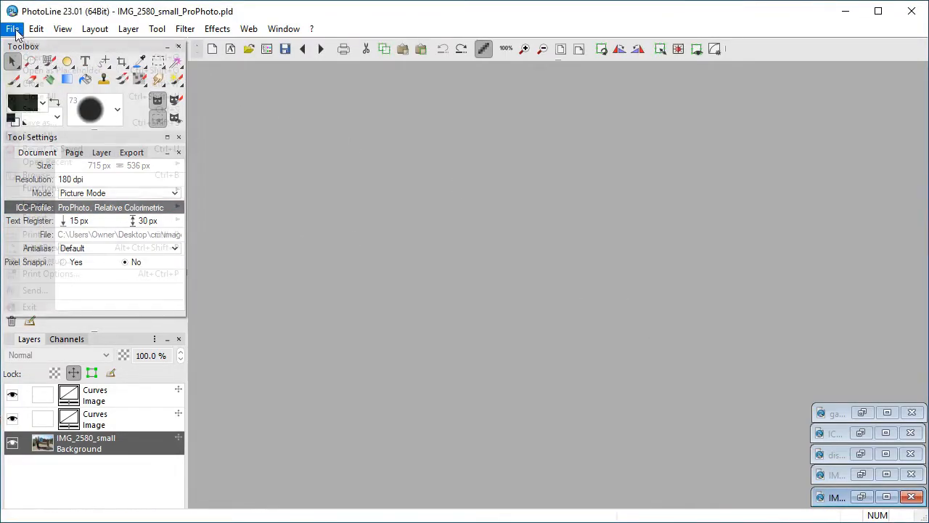
mouse_move(145, 44)
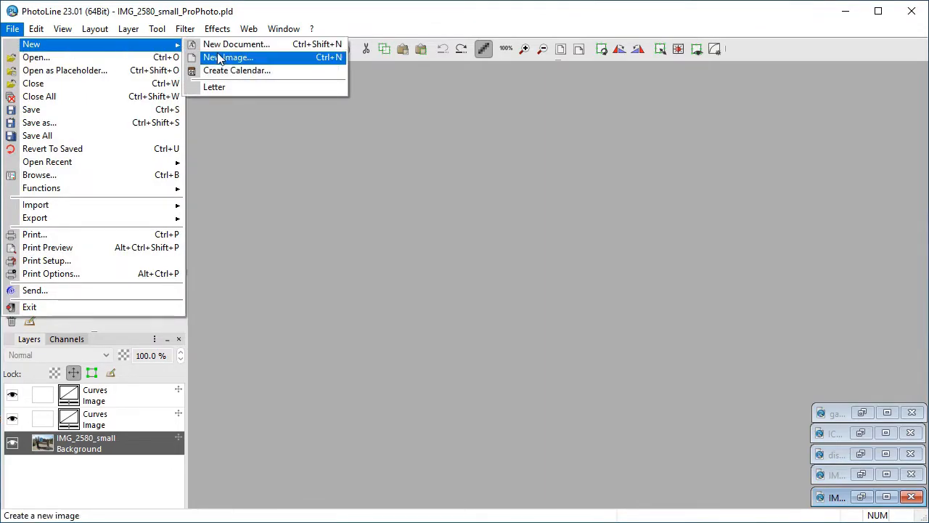
left_click(220, 58)
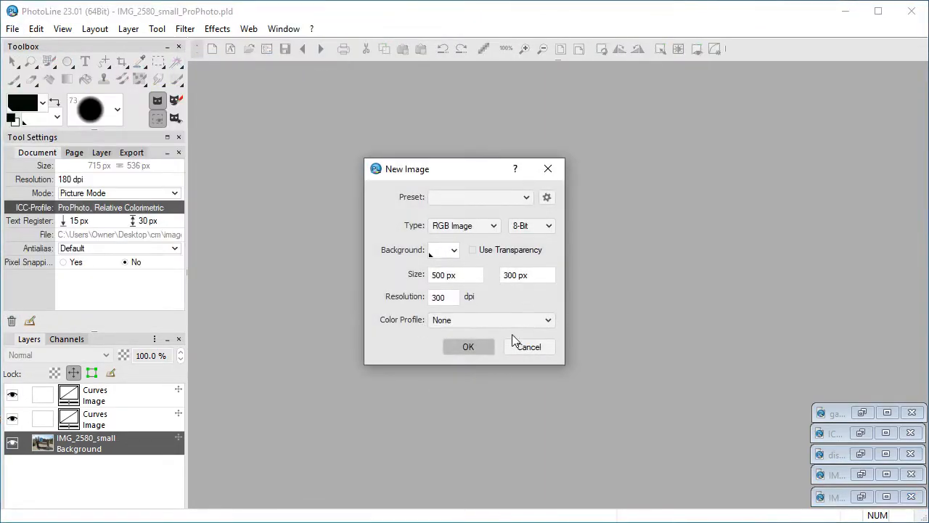
left_click(535, 346)
Step: Inspect the Web Export settings, including the option to add an sRGB profile, and close them without exporting
left_click(248, 29)
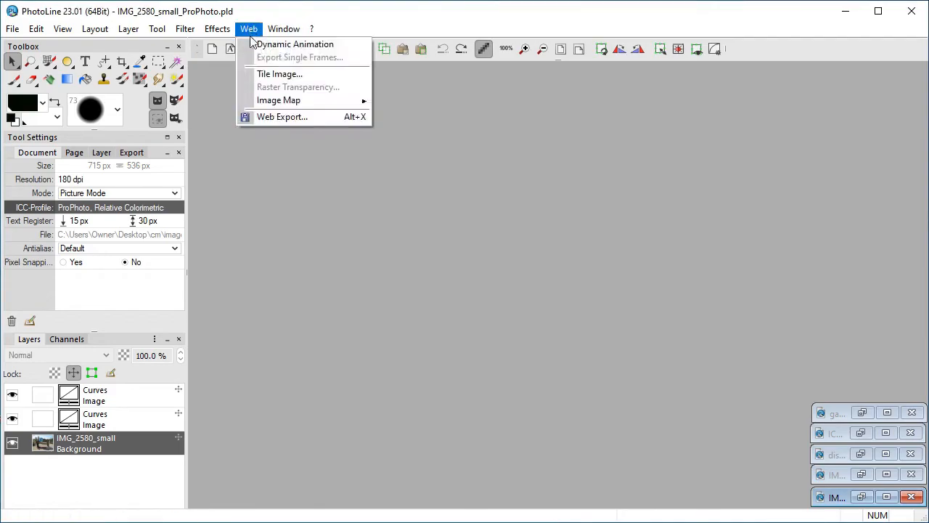
left_click(273, 117)
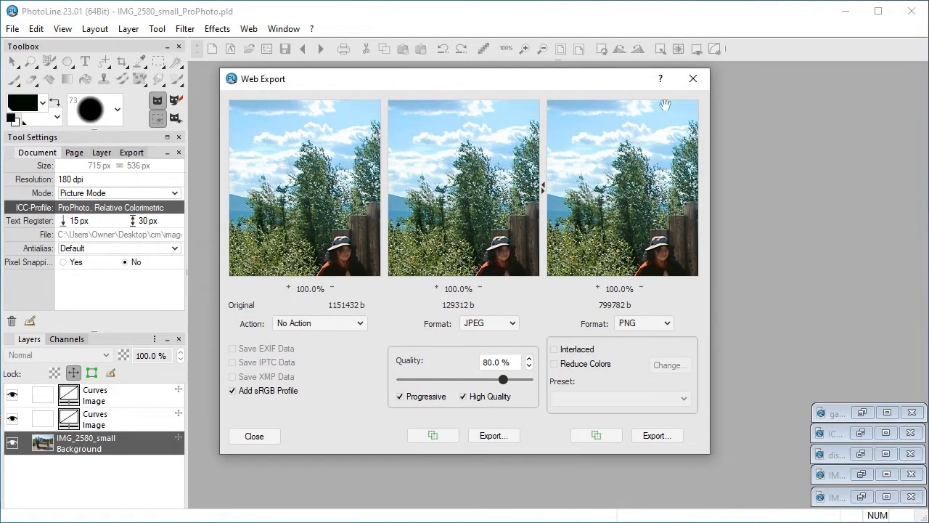
left_click(692, 78)
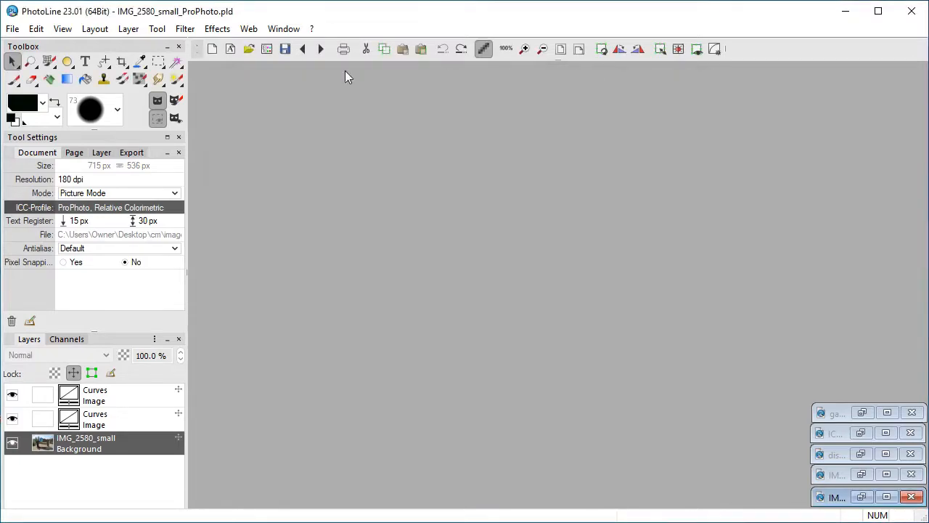
Step: Check the profile and rendering intent settings for printing, and cancel without printing
left_click(62, 29)
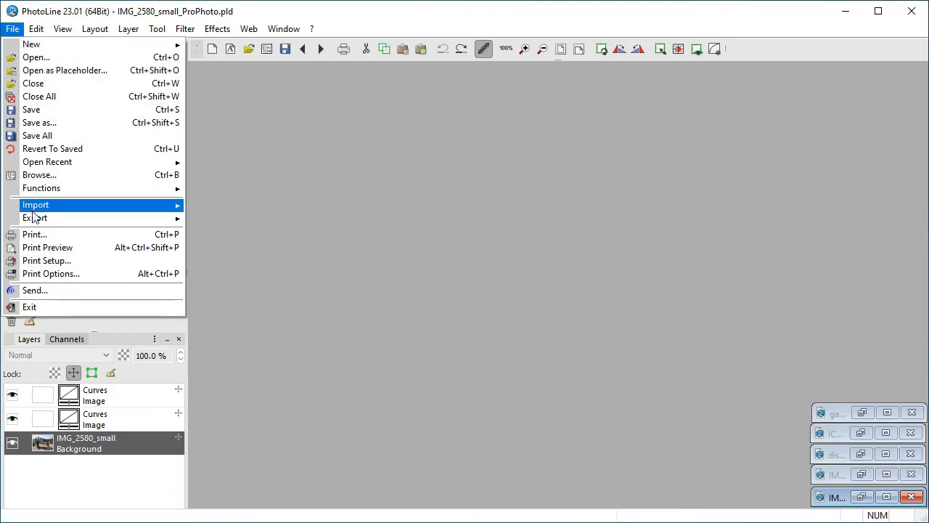
left_click(29, 235)
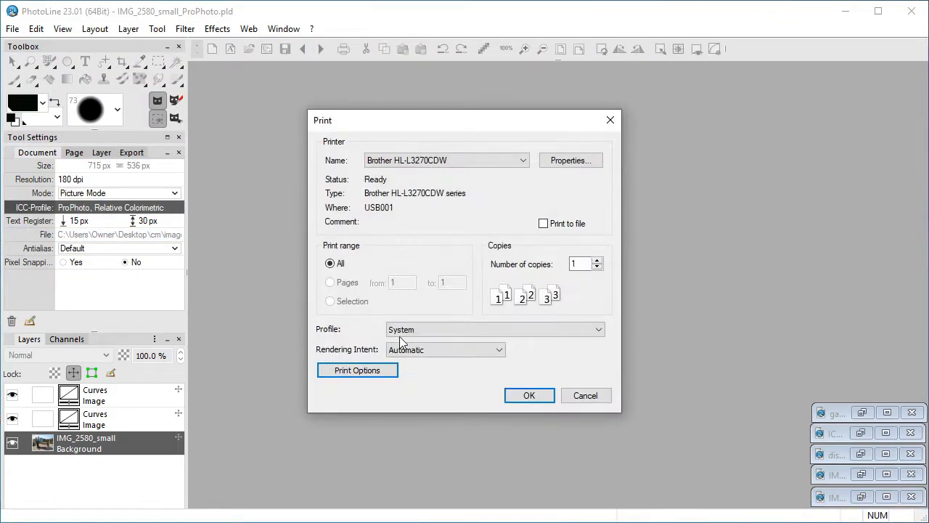
left_click(586, 396)
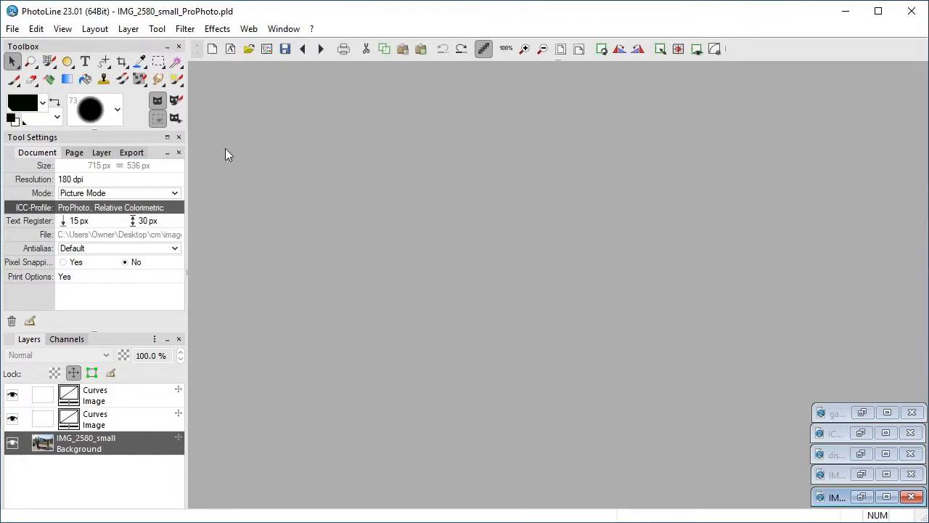
Step: Examine the Devices and Standard color management options in detail, comparing both pages, and leave them unsaved
left_click(36, 29)
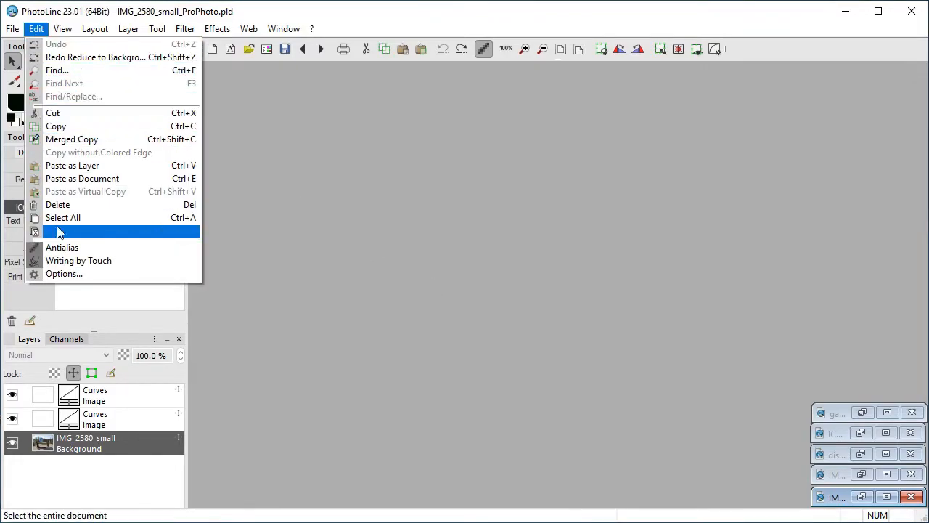
left_click(63, 273)
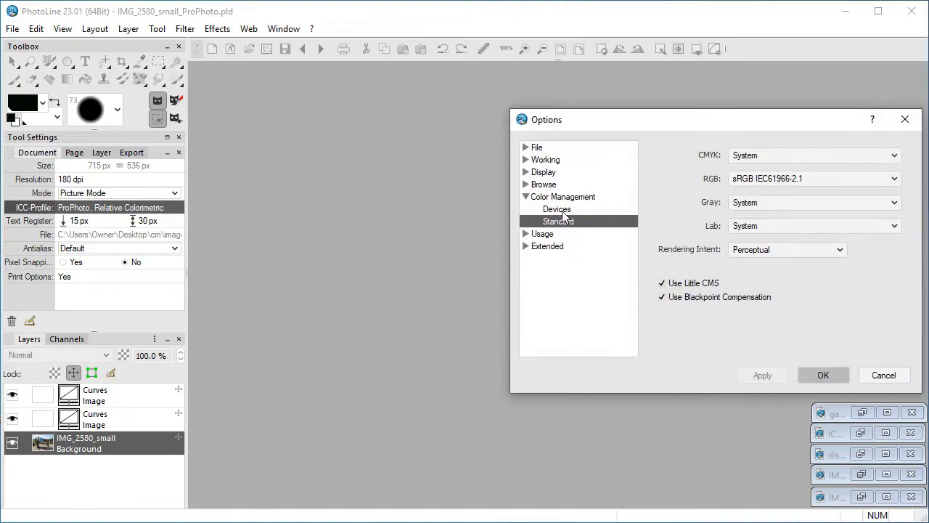
left_click(563, 210)
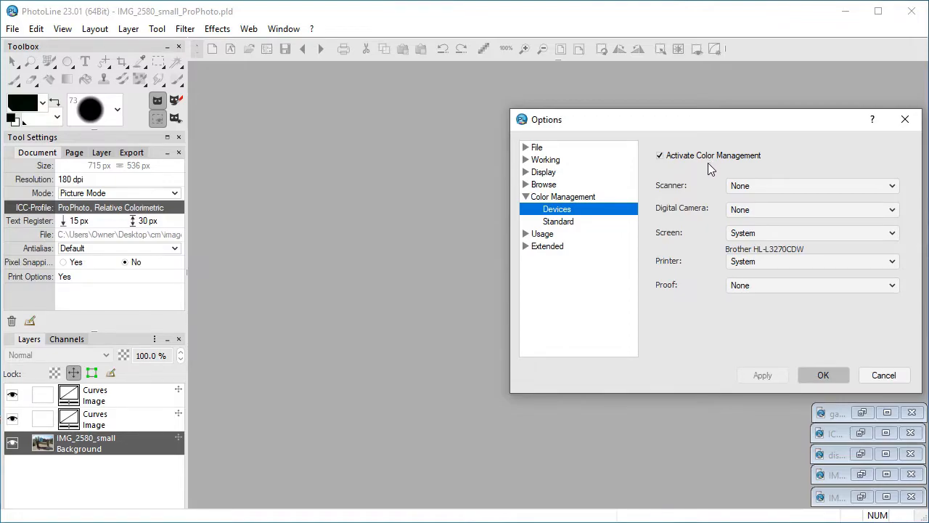
left_click(572, 222)
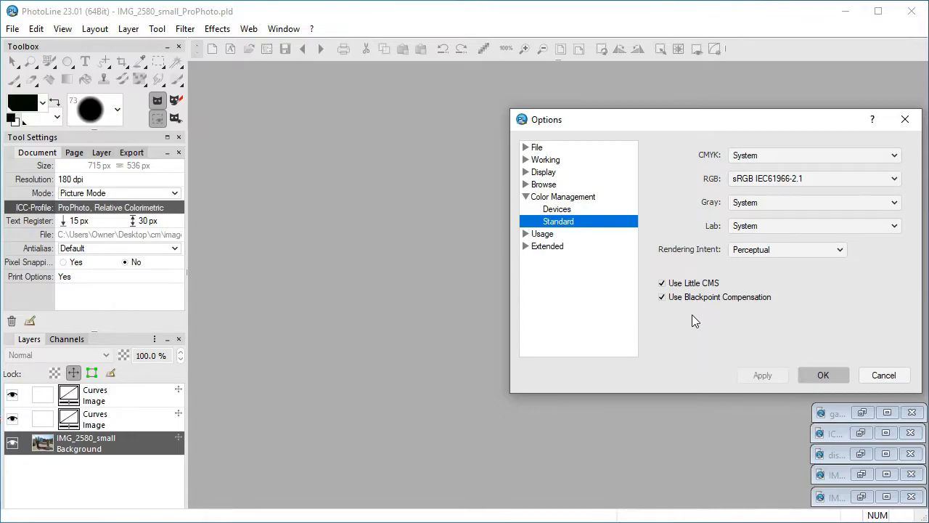
left_click(563, 212)
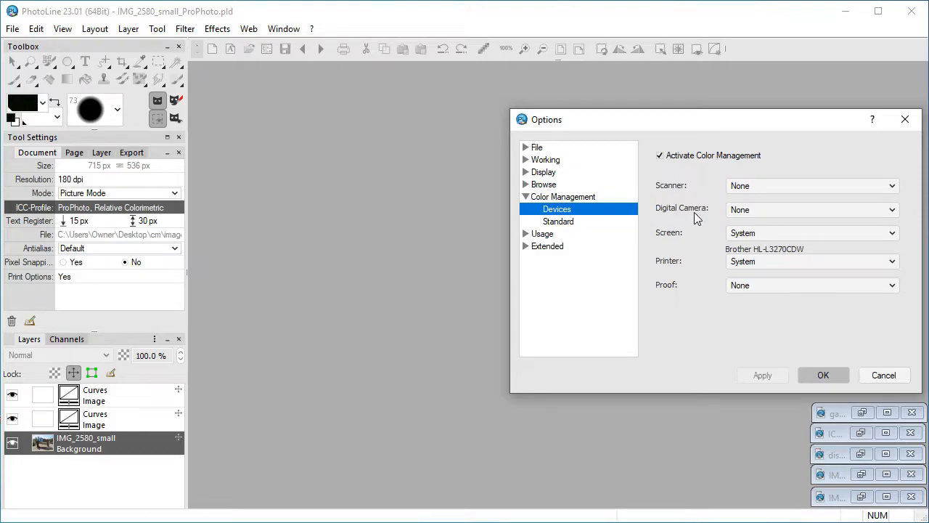
left_click(563, 222)
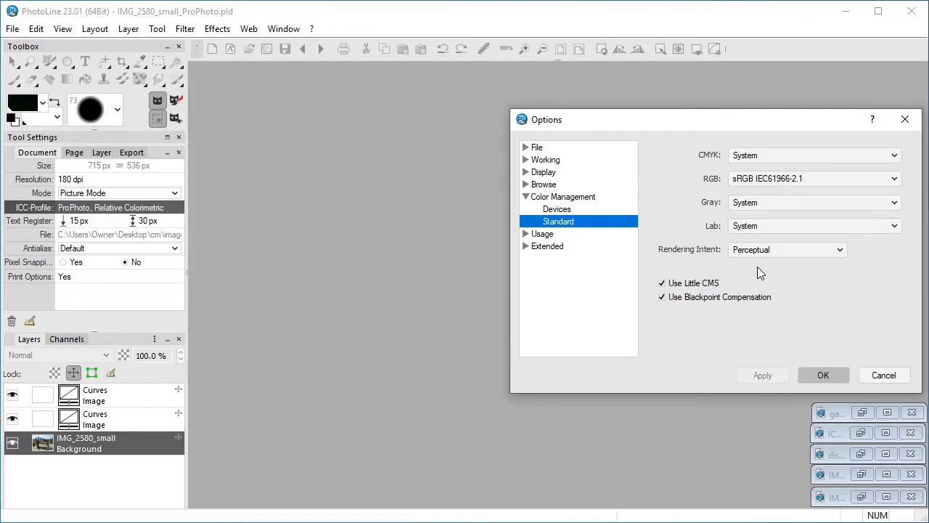
left_click(866, 375)
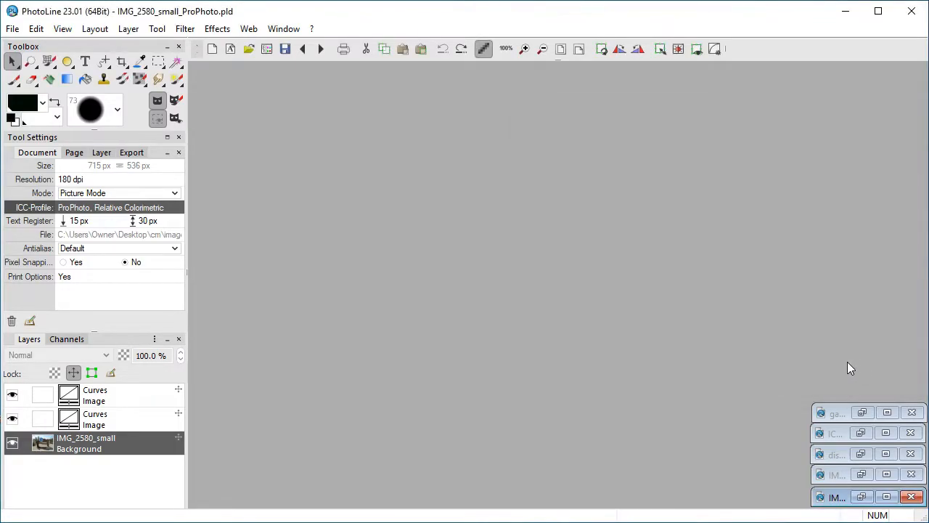
Step: Restore the IMG_2580_small.jpg image window and view its Set Color Profile settings, cancelling without changes
left_click(861, 474)
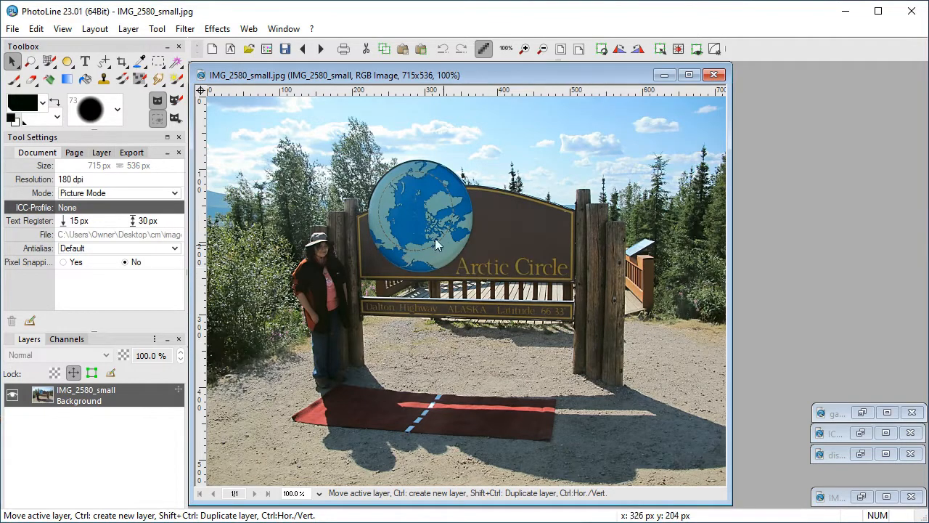
left_click(157, 28)
mouse_move(218, 45)
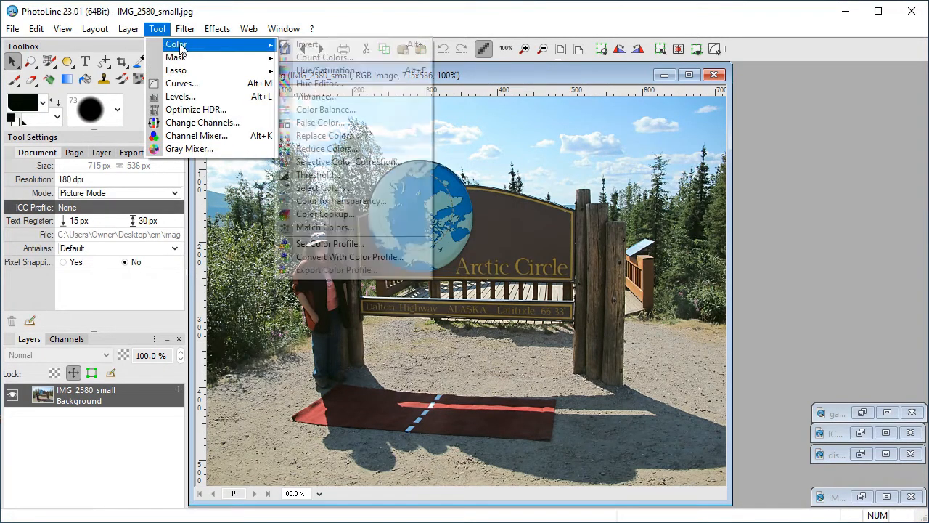
left_click(338, 245)
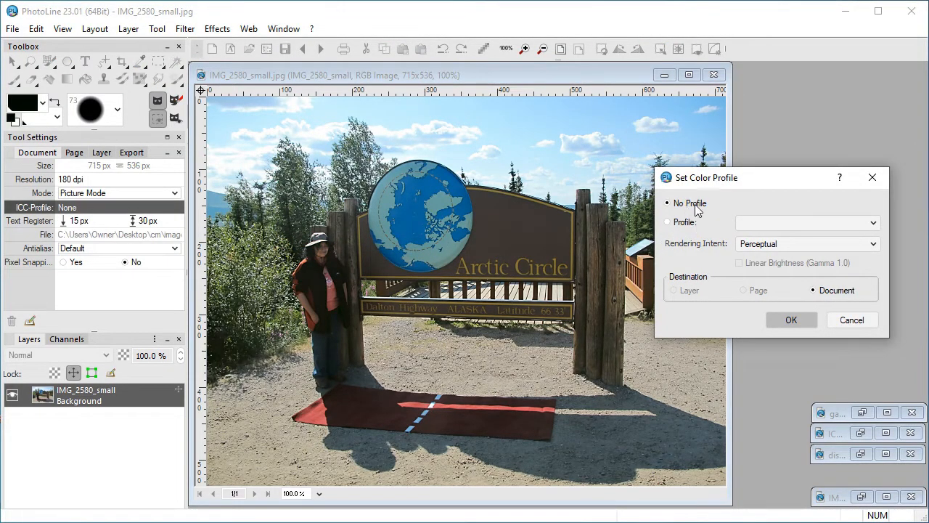
left_click(848, 320)
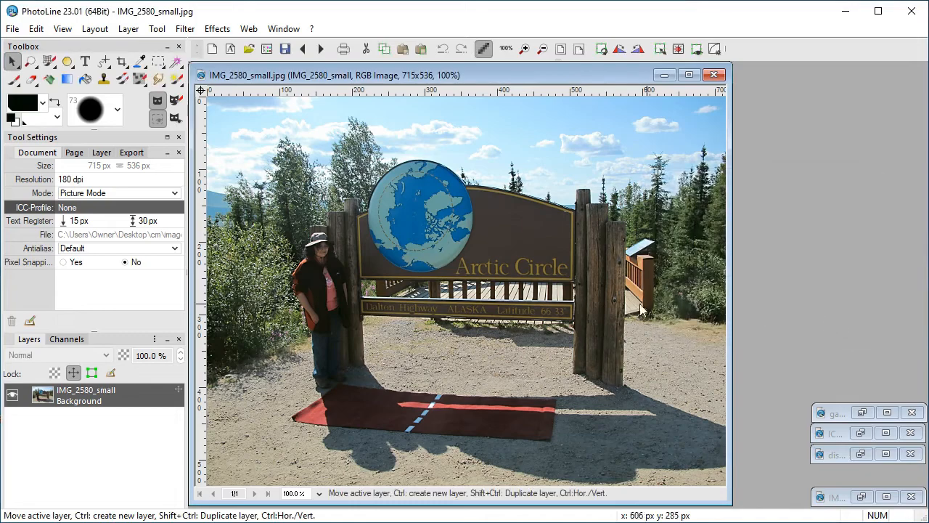
Step: Compare sRGB IEC61966-2.1 and ProPhoto RGB as the document's color profile on the photo, and assign sRGB IEC61966-2.1 to the document
left_click(33, 210)
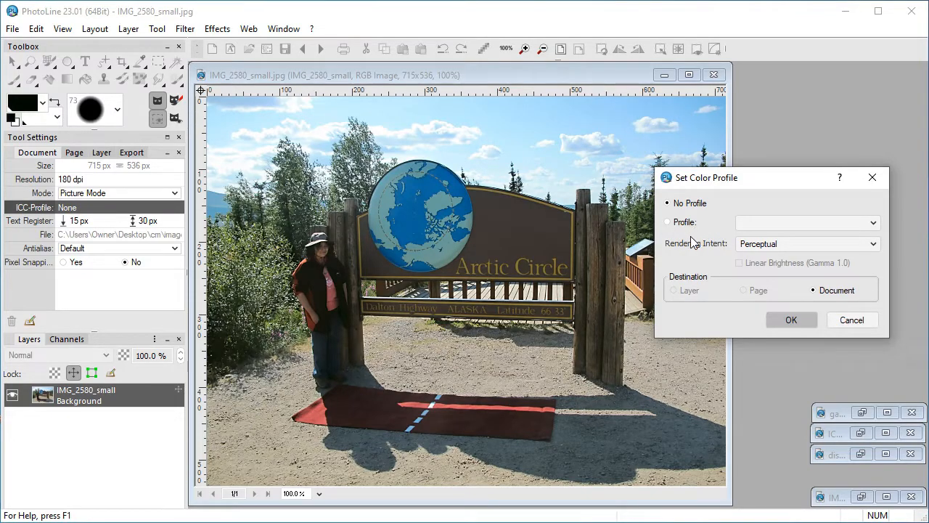
left_click(683, 223)
left_click(742, 223)
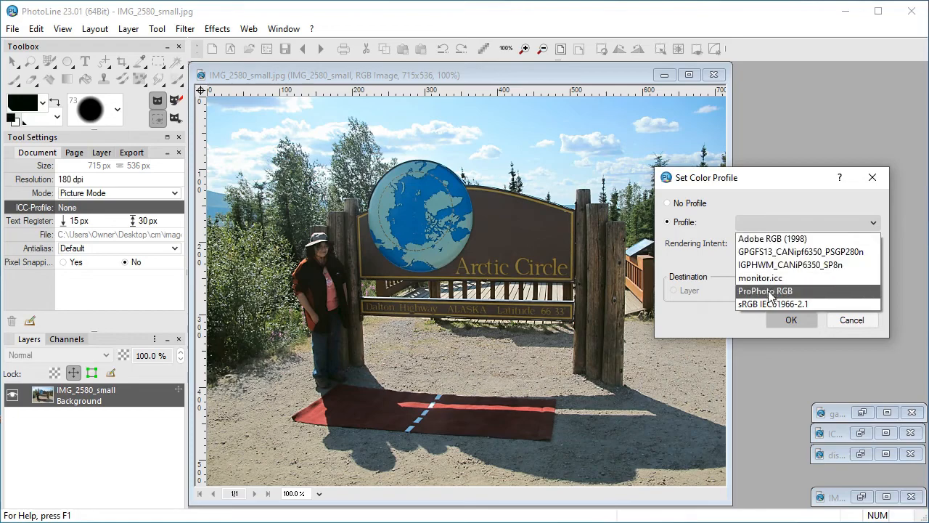
left_click(768, 303)
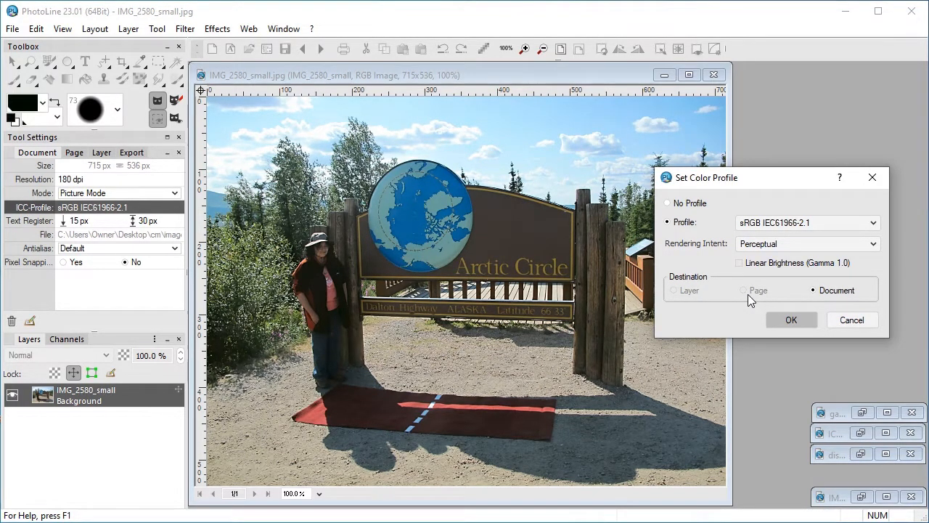
left_click(784, 225)
left_click(767, 291)
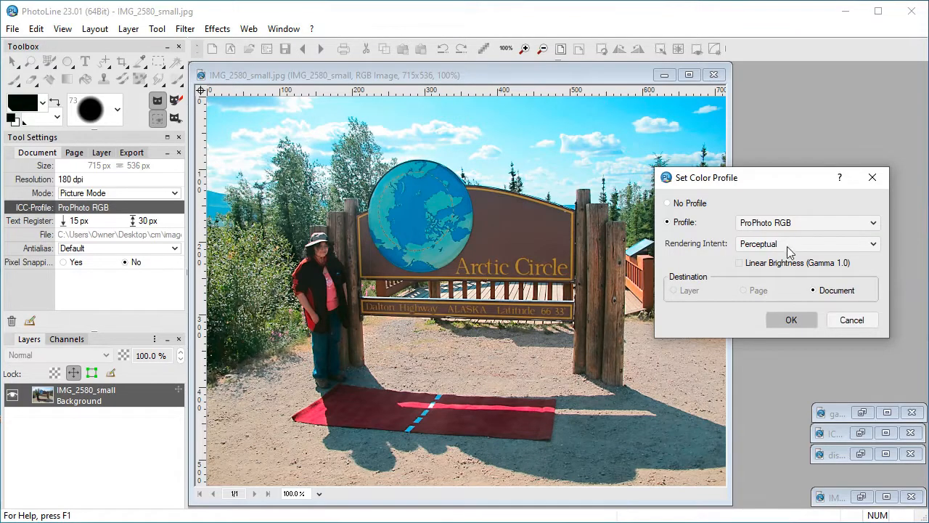
left_click(787, 223)
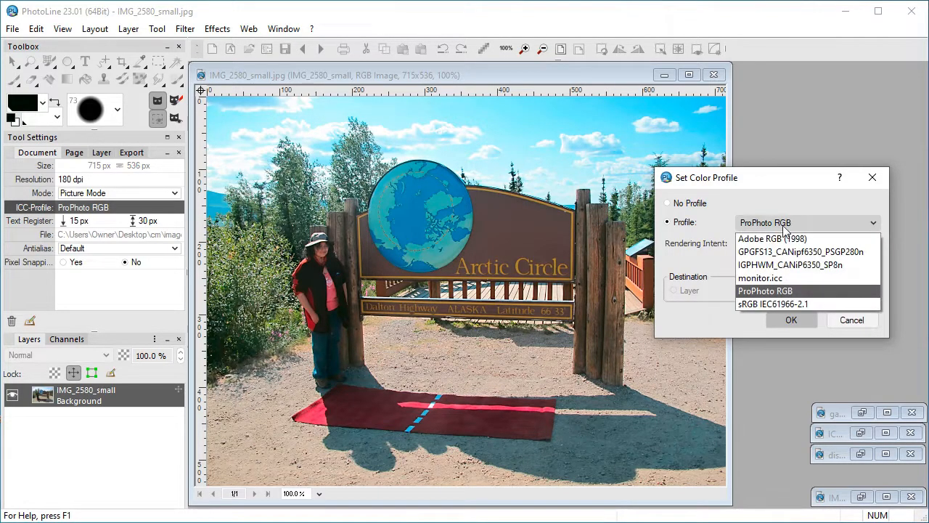
left_click(774, 303)
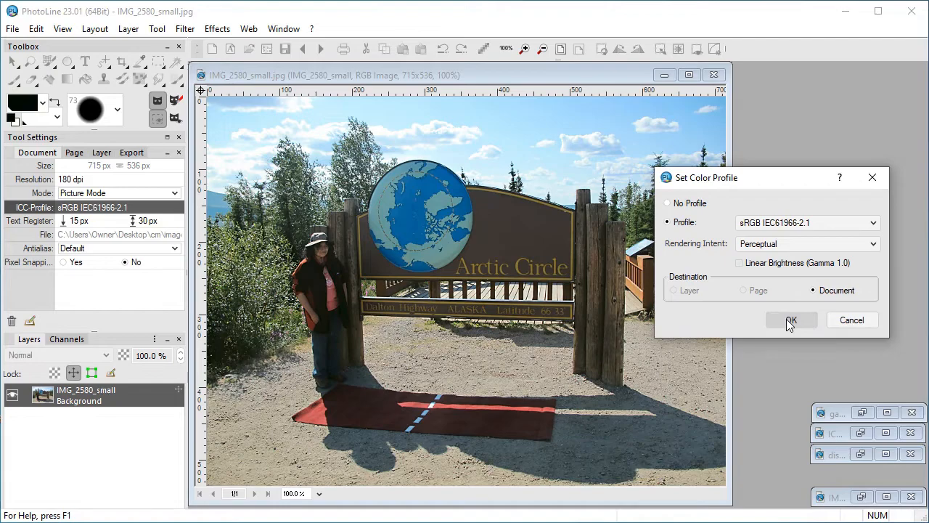
left_click(786, 318)
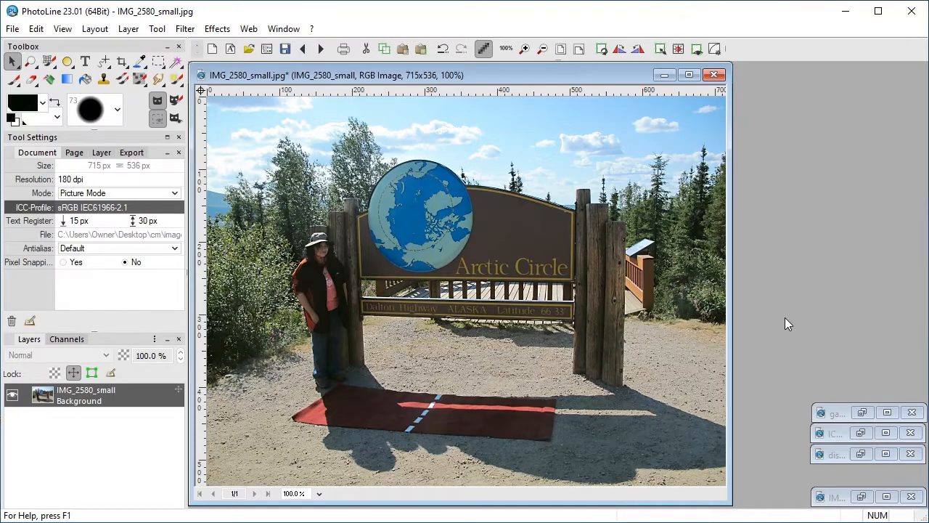
Step: Minimize the current image, restore IMG_2580_small_ProPhoto.pld, and merge its Curves layers and photo into a single background layer
left_click(664, 74)
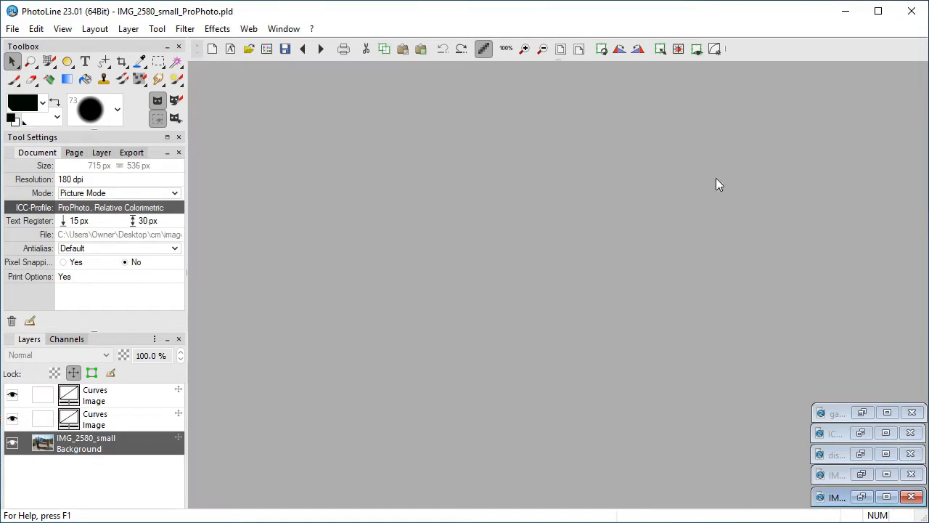
left_click(861, 496)
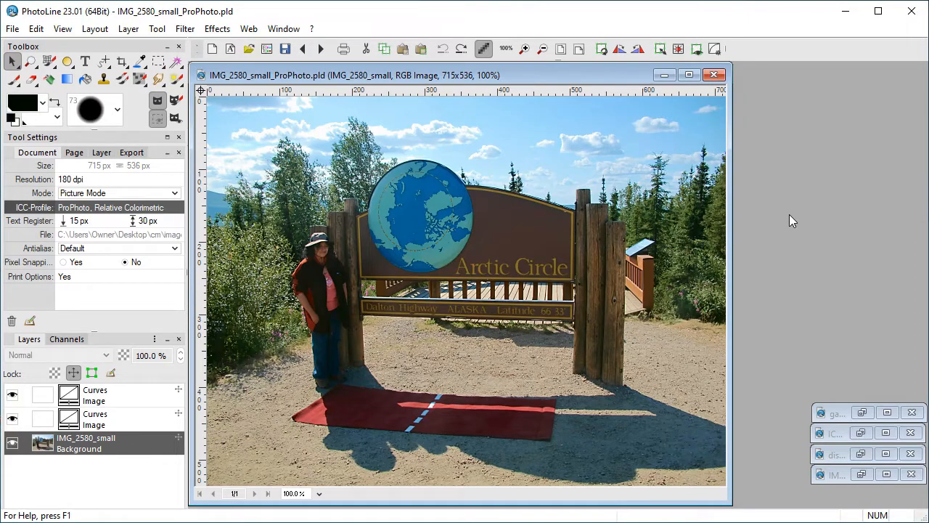
left_click(129, 29)
left_click(156, 198)
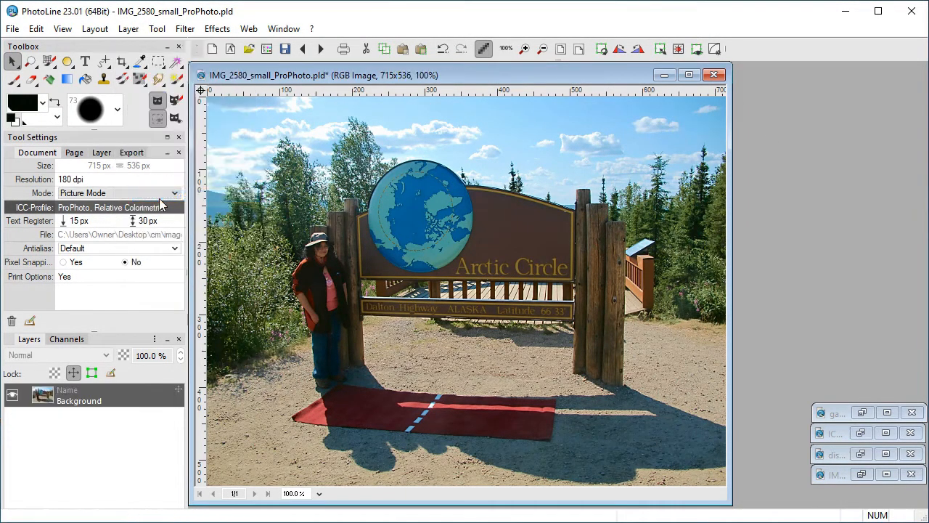
Step: Review the Convert With Color Profile settings for converting the flattened layer to sRGB IEC61966-2.1, and cancel without converting
left_click(157, 29)
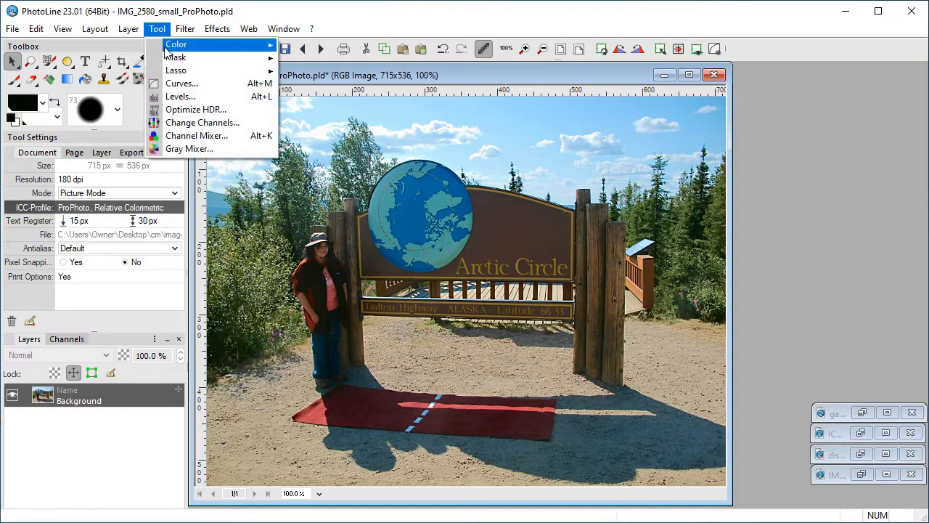
mouse_move(166, 51)
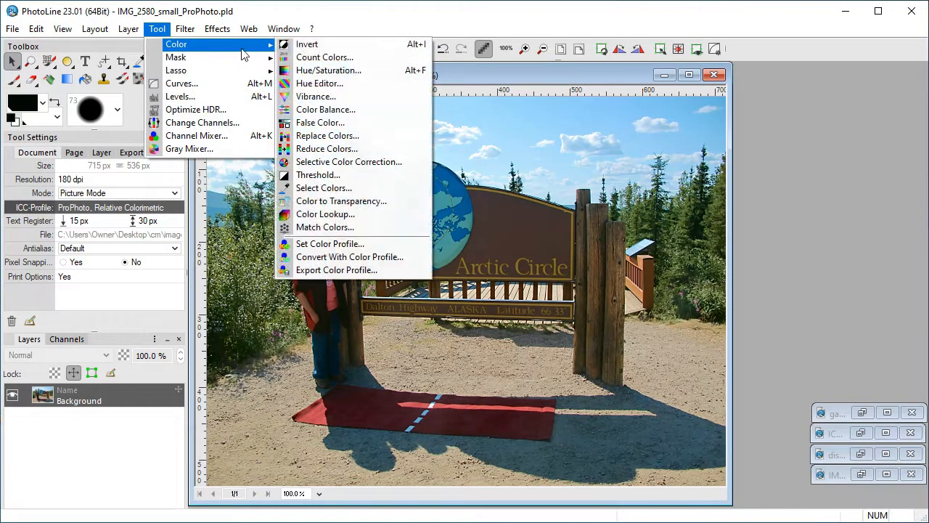
left_click(317, 257)
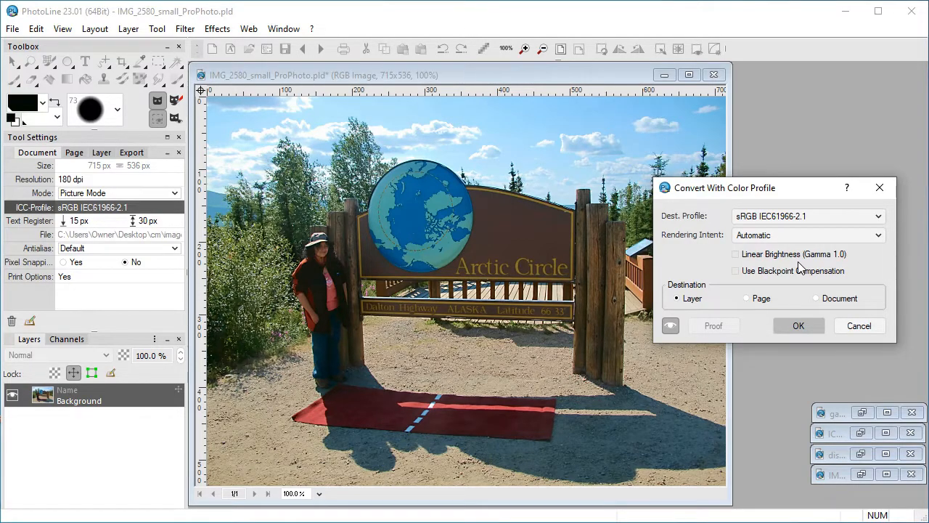
left_click(856, 319)
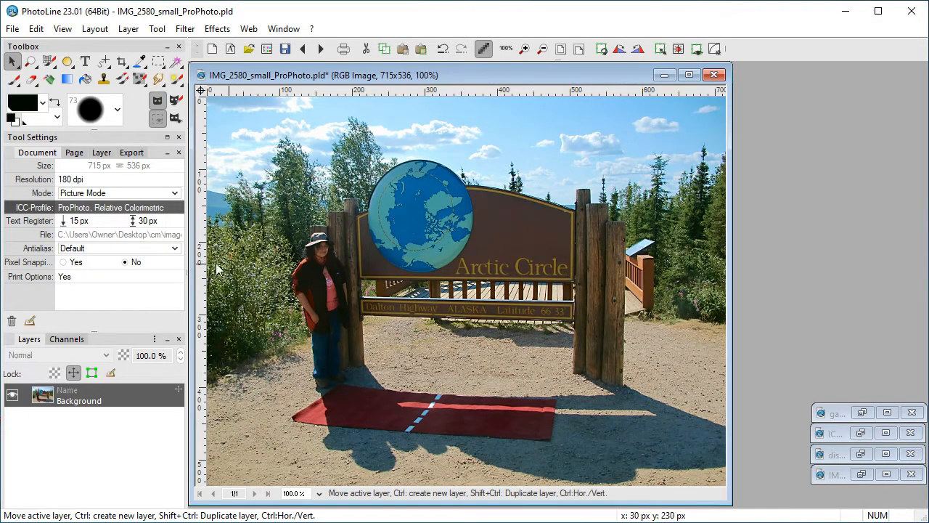
Step: Compare the document's appearance with no profile and with the ProPhoto profile in the color profile settings, and cancel without changes
left_click(41, 209)
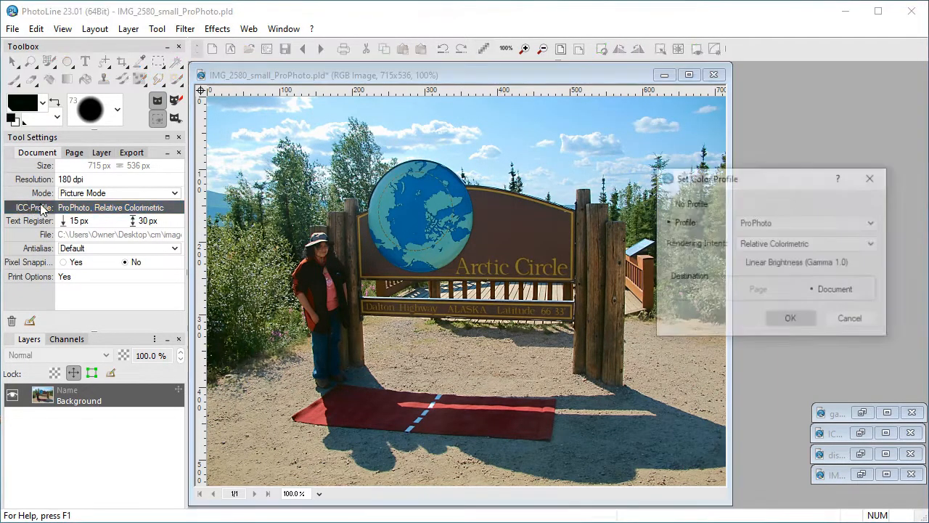
left_click(669, 204)
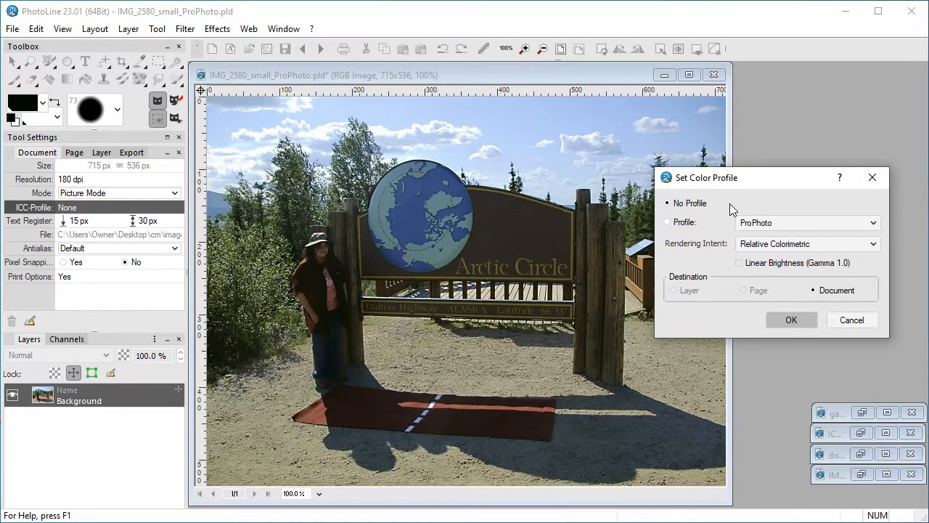
left_click(683, 223)
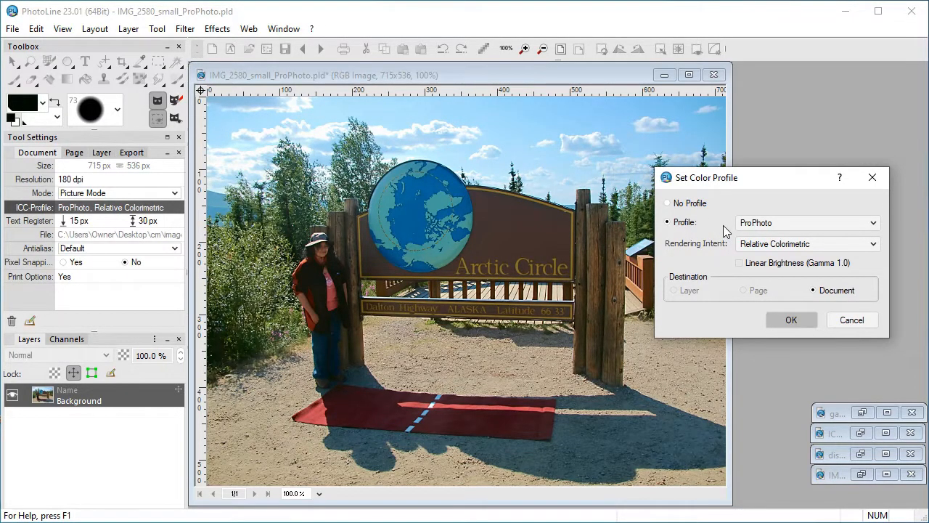
left_click(842, 320)
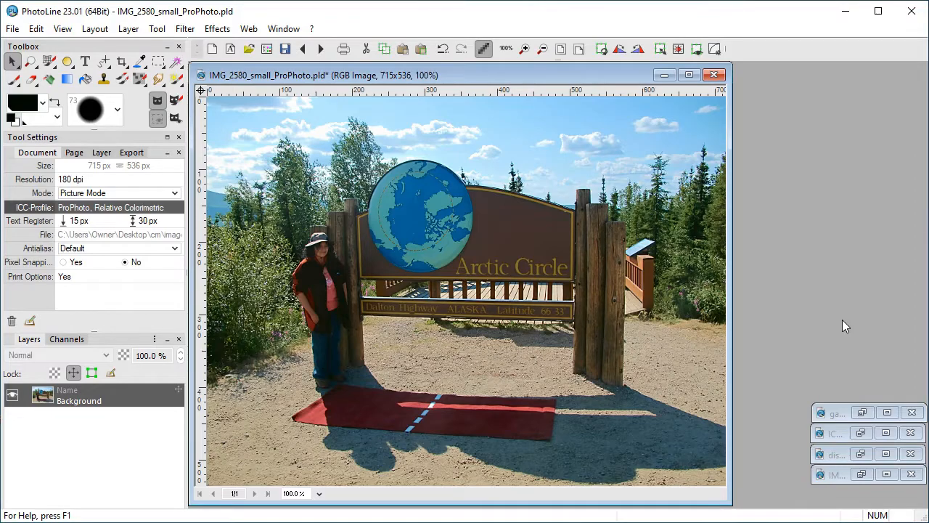
Step: Review the Web Export previews and JPEG options for the ProPhoto image, including adding an sRGB profile, and close without exporting
left_click(13, 29)
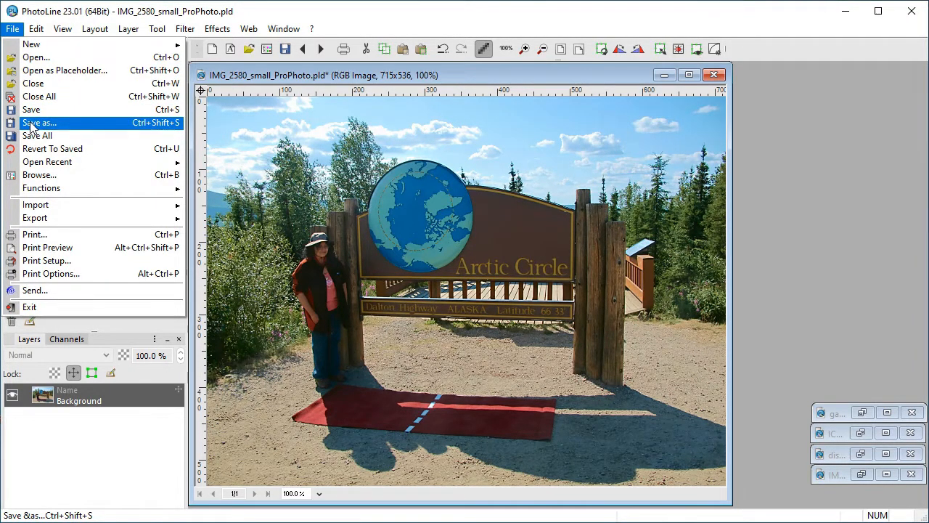
mouse_move(249, 29)
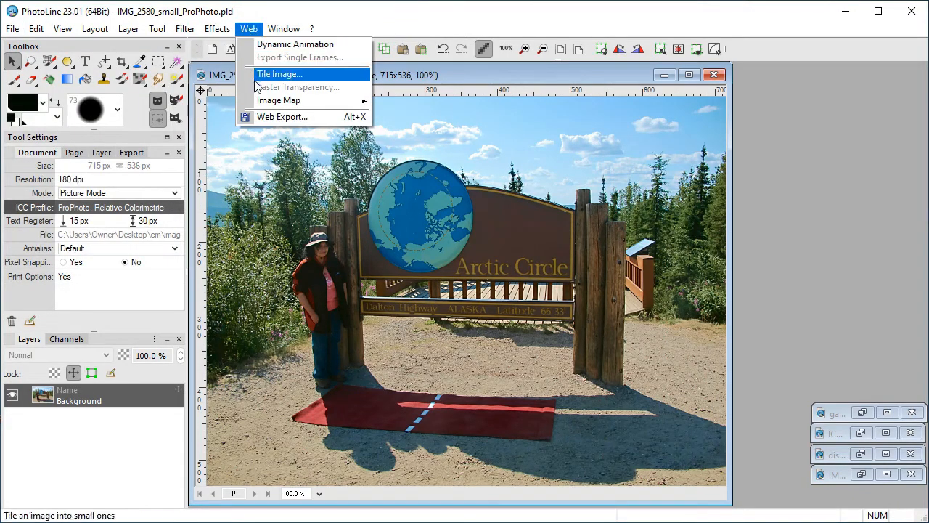
left_click(272, 117)
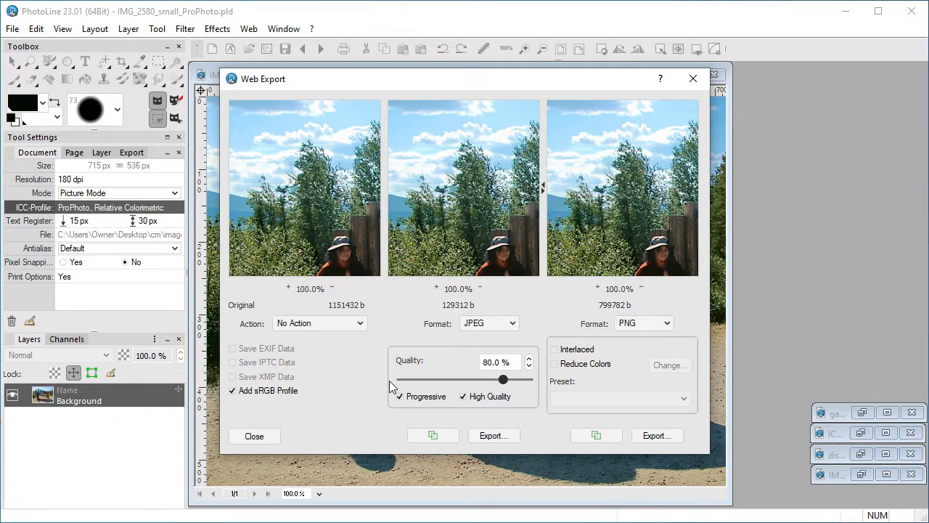
left_click(462, 395)
left_click(693, 80)
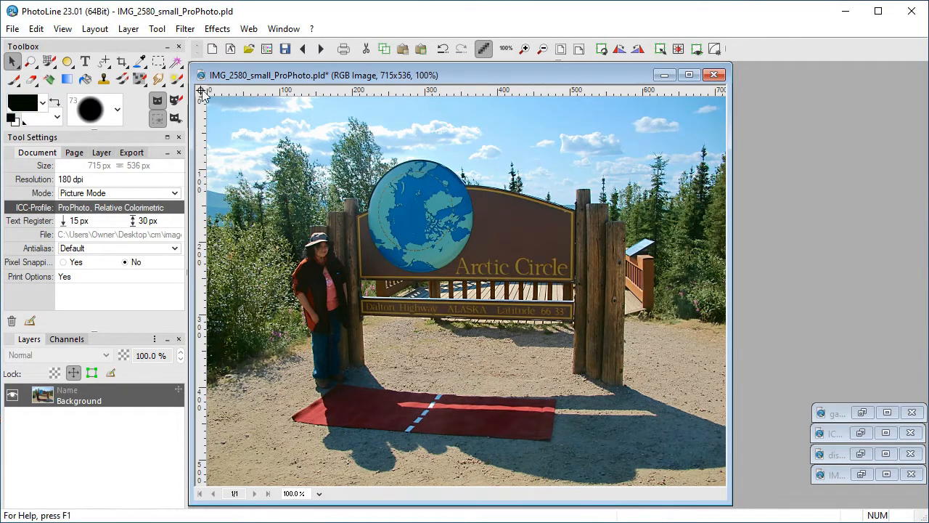
Step: Check the Export Color Profile option for saving the document's profile as an .icc file, and cancel without saving
left_click(158, 29)
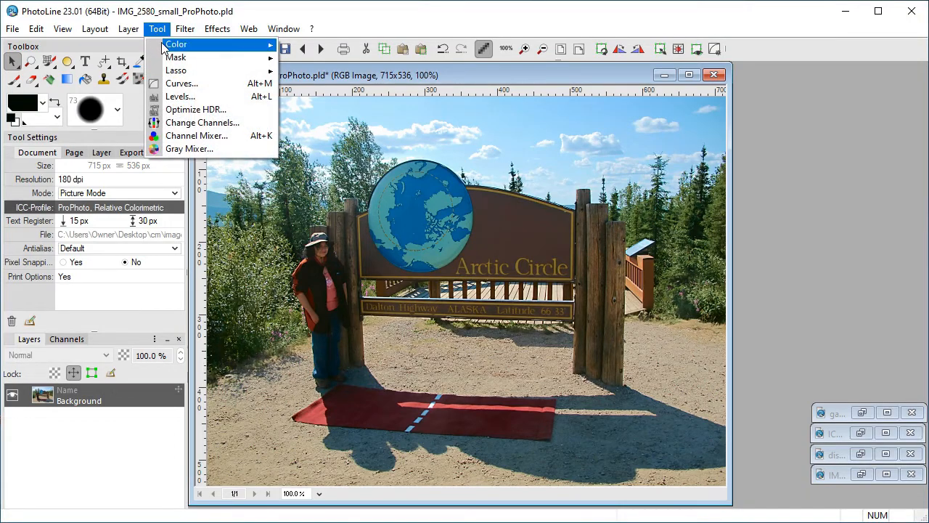
mouse_move(268, 45)
left_click(346, 269)
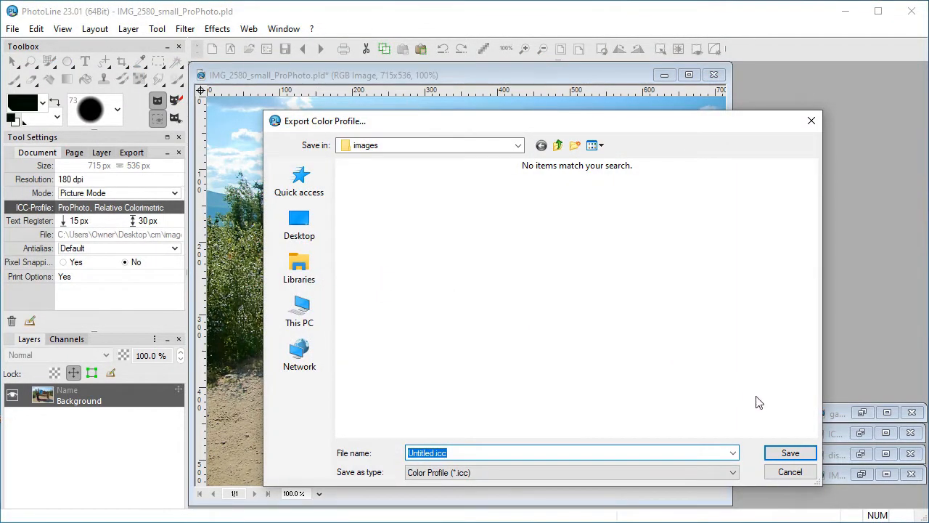
left_click(786, 471)
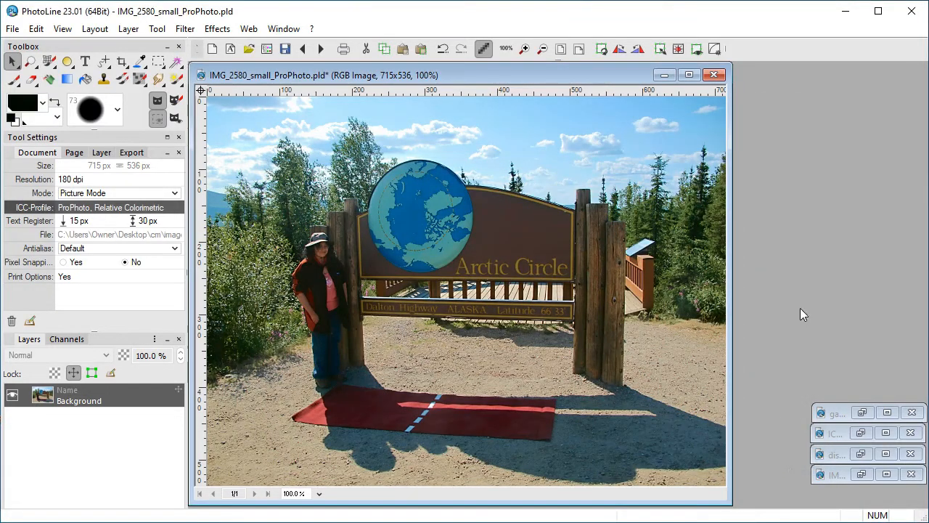